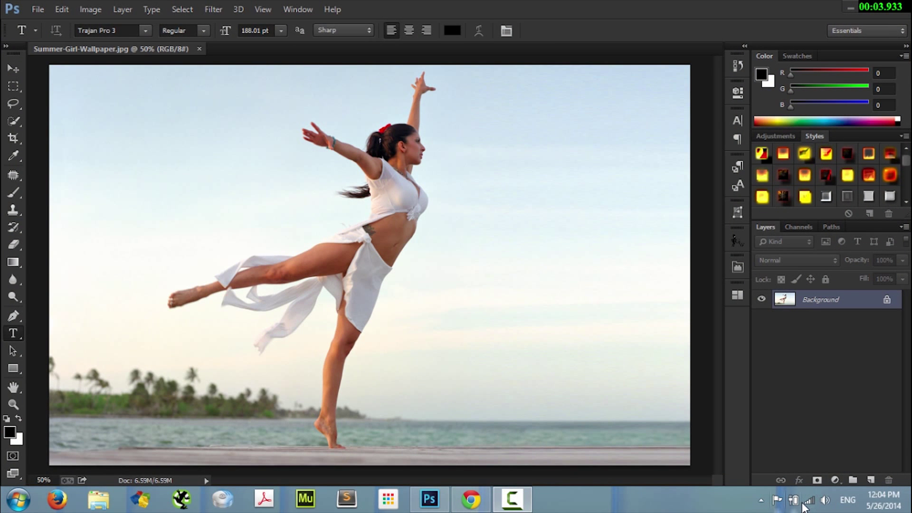
Step: Raise the system playback volume
{"action": "left_click", "coordinate": [827, 500]}
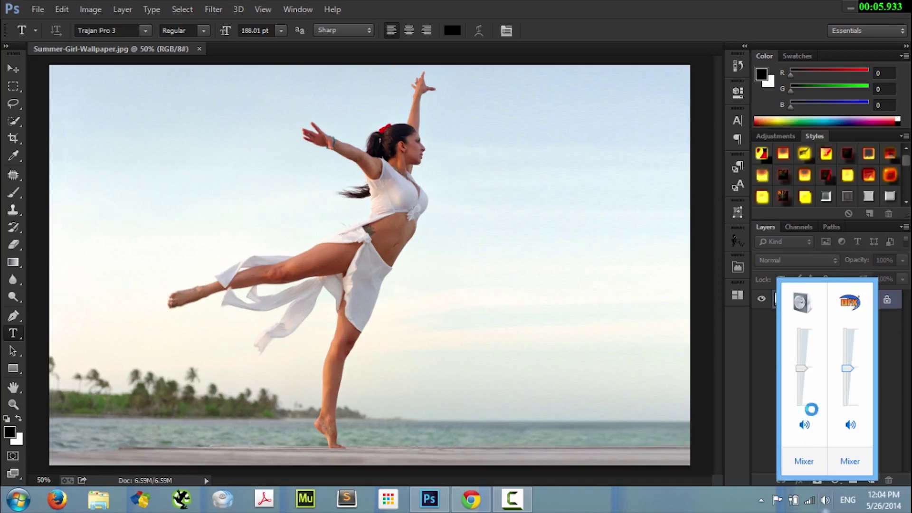
{"action": "left_click_drag", "start_coordinate": [804, 371], "coordinate": [802, 349]}
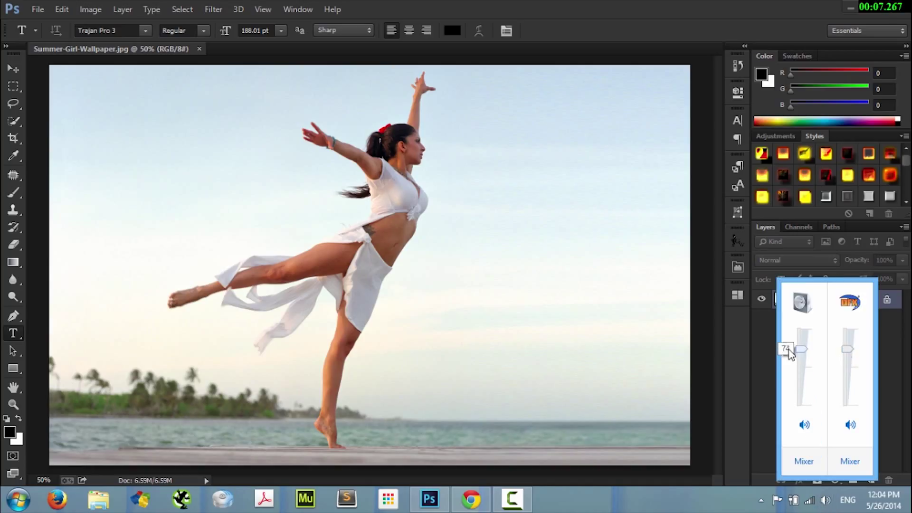
{"action": "left_click", "coordinate": [763, 338]}
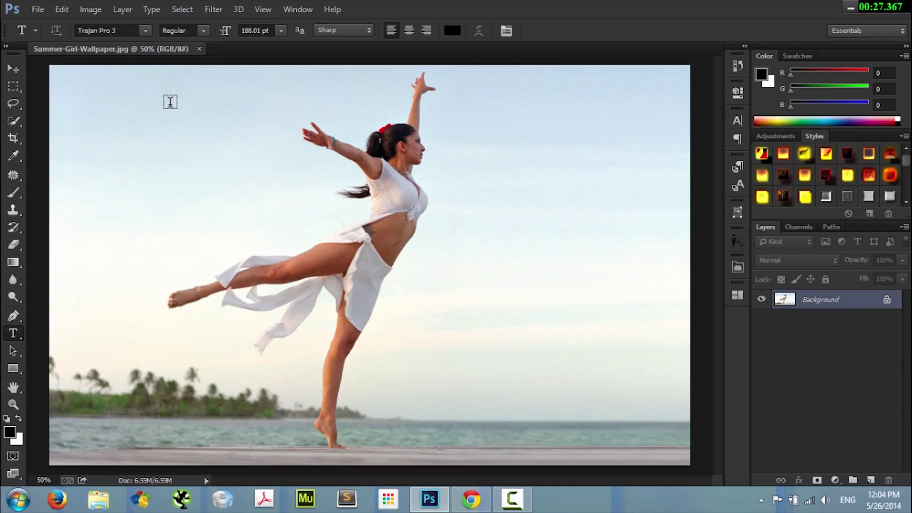
Step: Draw a rectangular marquee selection just inside the photo's edges
{"action": "left_click", "coordinate": [16, 85]}
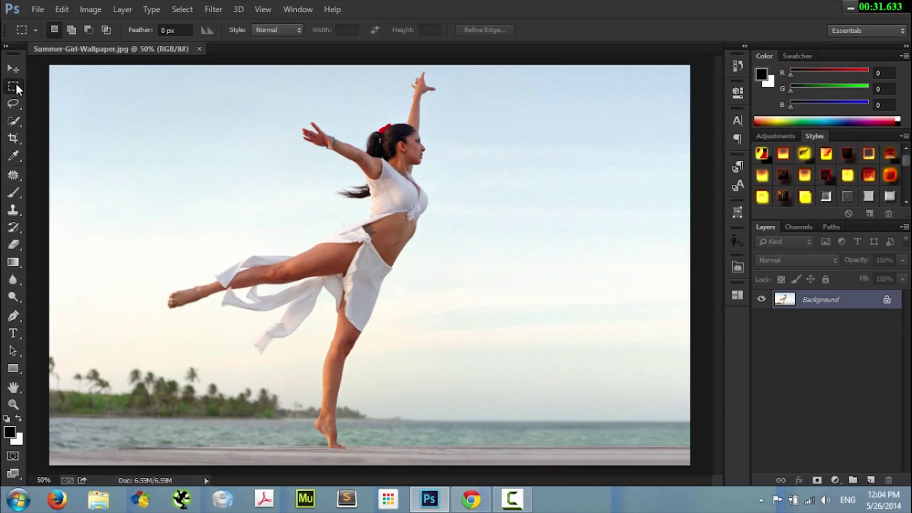
{"action": "left_click", "coordinate": [63, 84]}
{"action": "mouse_move", "coordinate": [67, 79]}
{"action": "left_mouse_down"}
{"action": "mouse_move", "coordinate": [642, 442]}
{"action": "mouse_move", "coordinate": [678, 453]}
{"action": "left_mouse_up"}
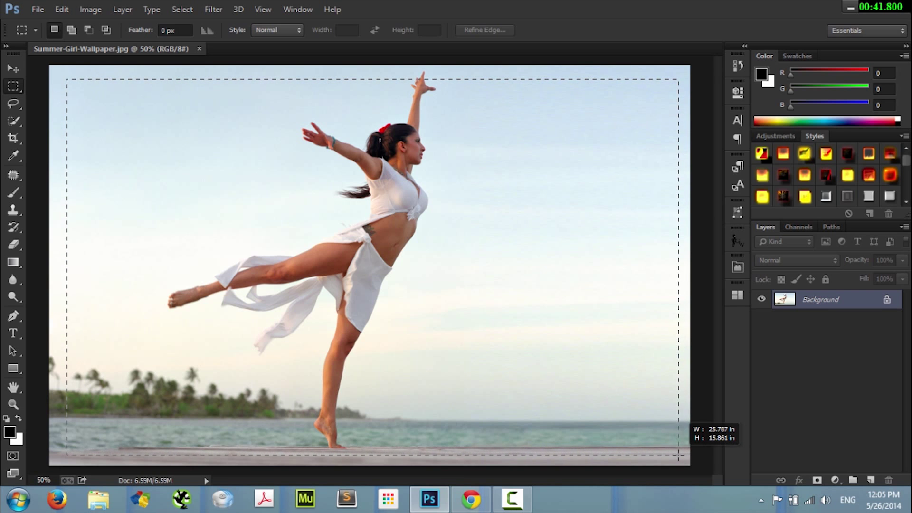
{"action": "left_click_drag", "start_coordinate": [679, 453], "coordinate": [671, 453]}
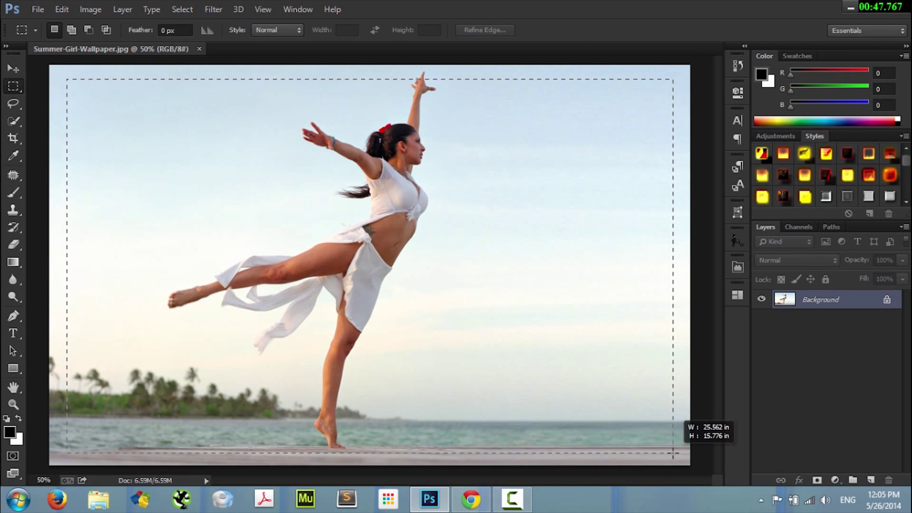
{"action": "left_click_drag", "start_coordinate": [672, 452], "coordinate": [672, 451]}
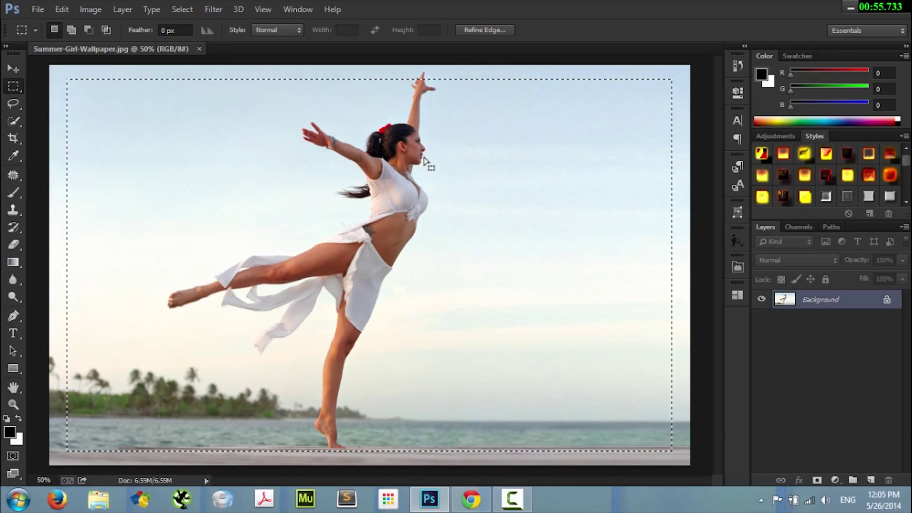
Step: Nudge the selection so its margin is even around the photo
{"action": "left_click_drag", "start_coordinate": [425, 162], "coordinate": [425, 161]}
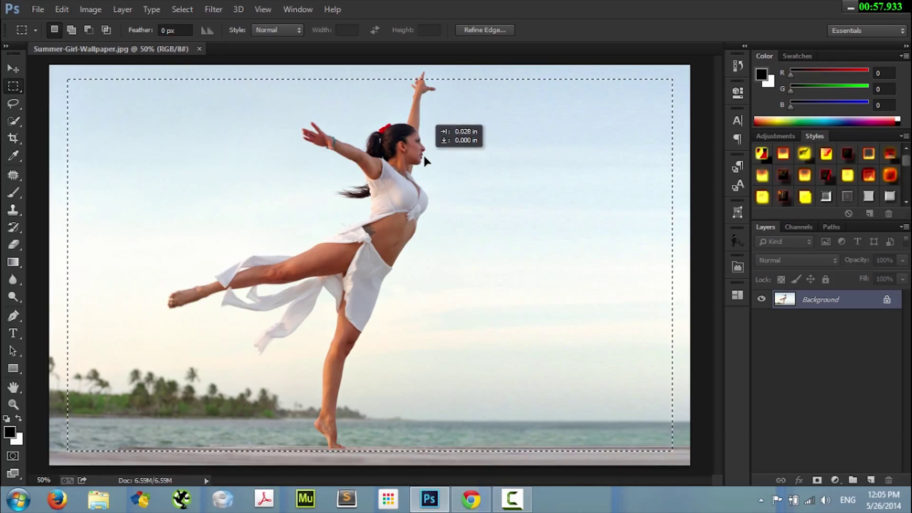
{"action": "left_click_drag", "start_coordinate": [424, 161], "coordinate": [422, 158]}
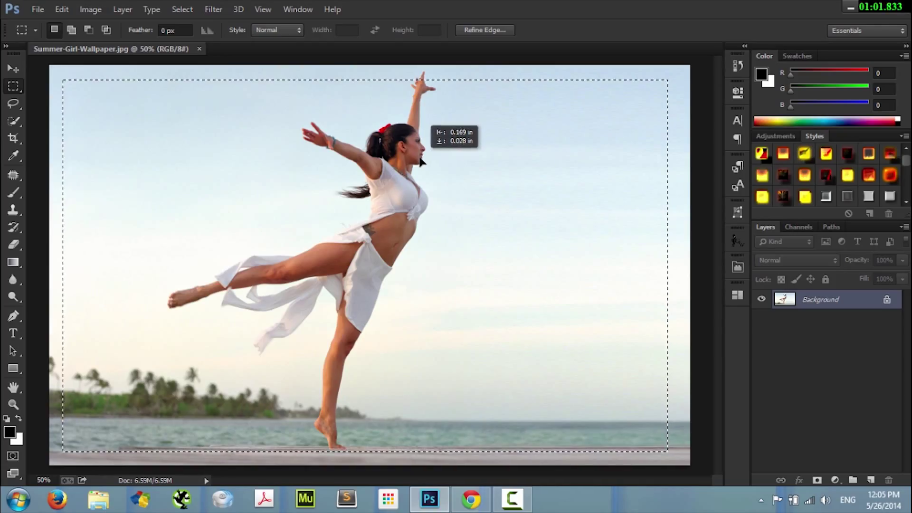
{"action": "left_click_drag", "start_coordinate": [423, 159], "coordinate": [420, 161]}
{"action": "left_click", "coordinate": [183, 9]}
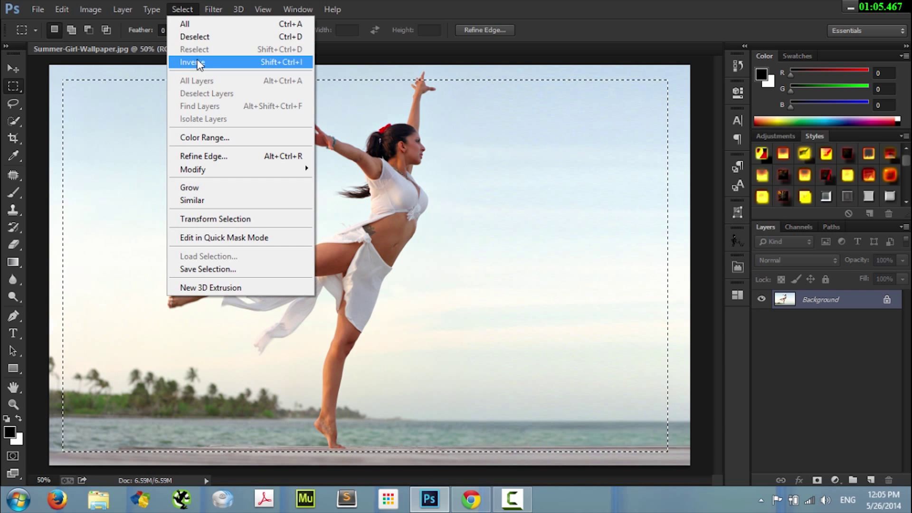
Step: Invert the selection to the outer border and create the new Layer 1
{"action": "left_click", "coordinate": [200, 63]}
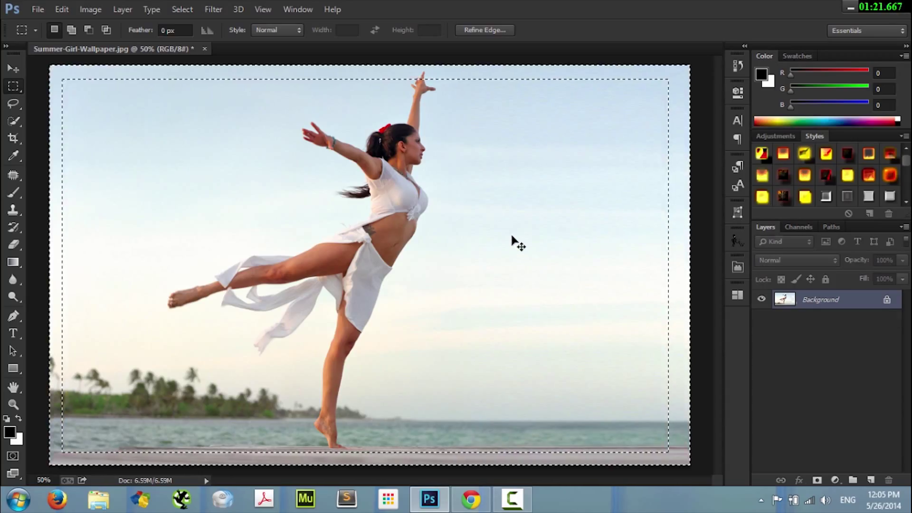
{"action": "key", "text": "ctrl+j"}
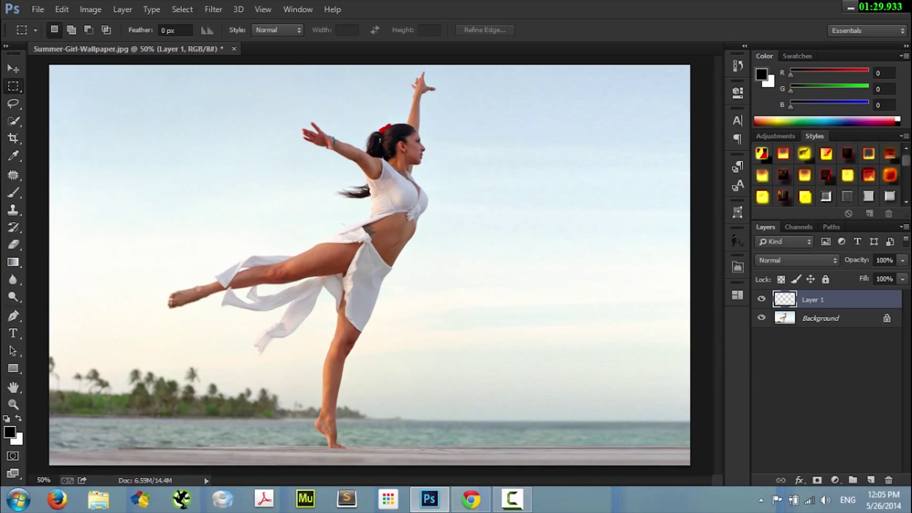
{"action": "left_click_drag", "start_coordinate": [908, 163], "coordinate": [908, 171]}
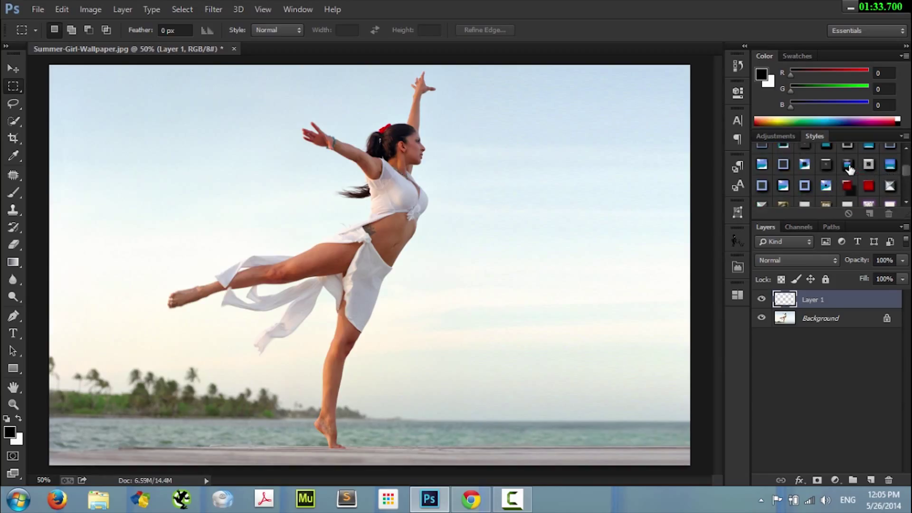
Step: Try blue, glass, gradient and thin light frame presets on Layer 1, ending on a dark frame
{"action": "left_click", "coordinate": [849, 167]}
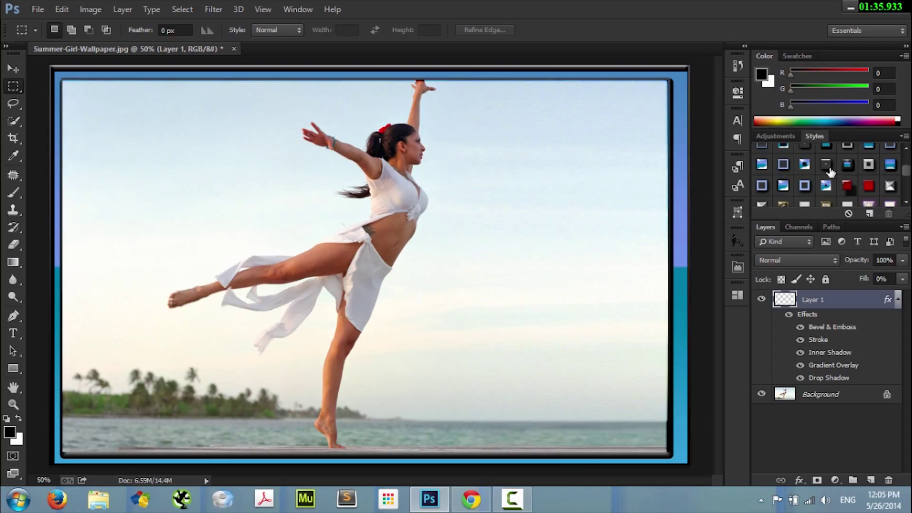
{"action": "left_click", "coordinate": [826, 166]}
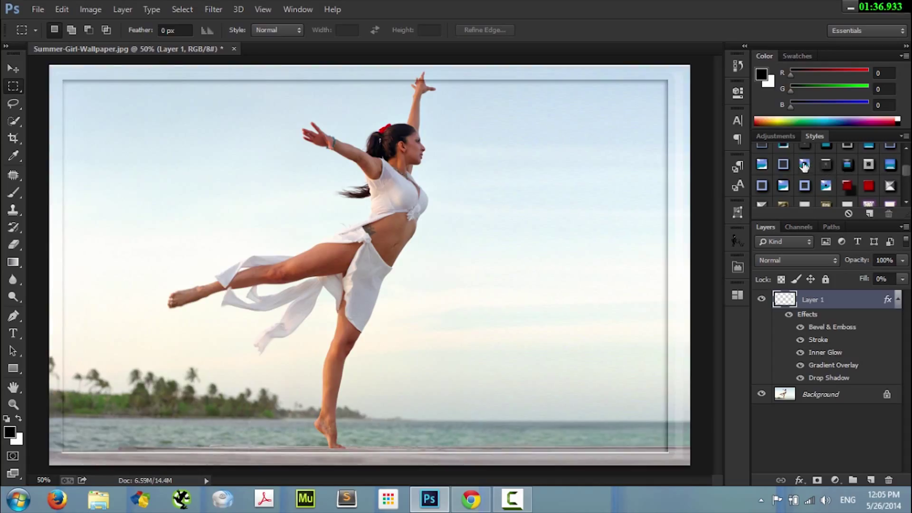
{"action": "left_click", "coordinate": [762, 164]}
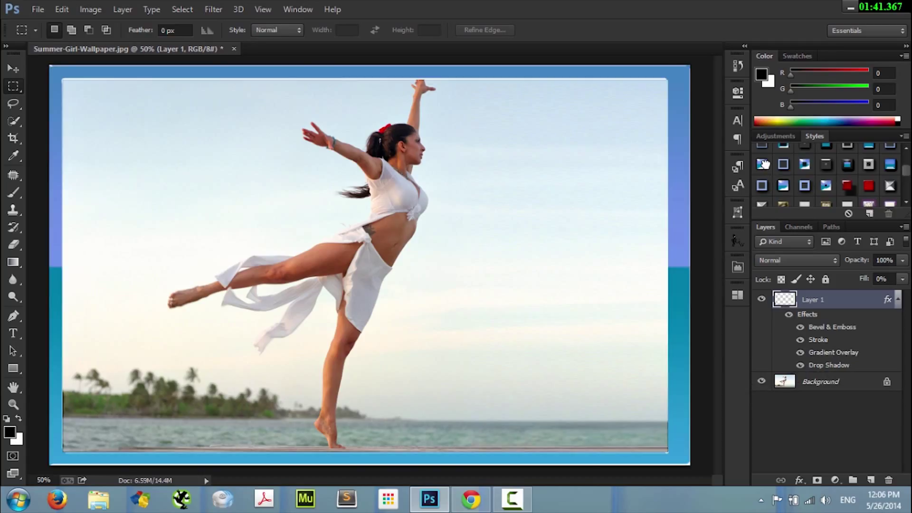
{"action": "left_click", "coordinate": [783, 167]}
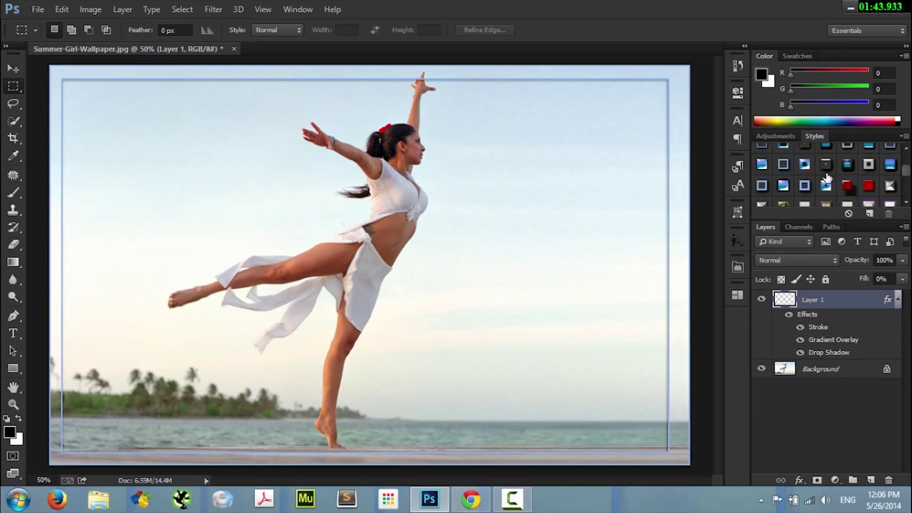
{"action": "scroll", "coordinate": [826, 178], "scroll_direction": "up", "scroll_amount": 1}
{"action": "left_click", "coordinate": [762, 158]}
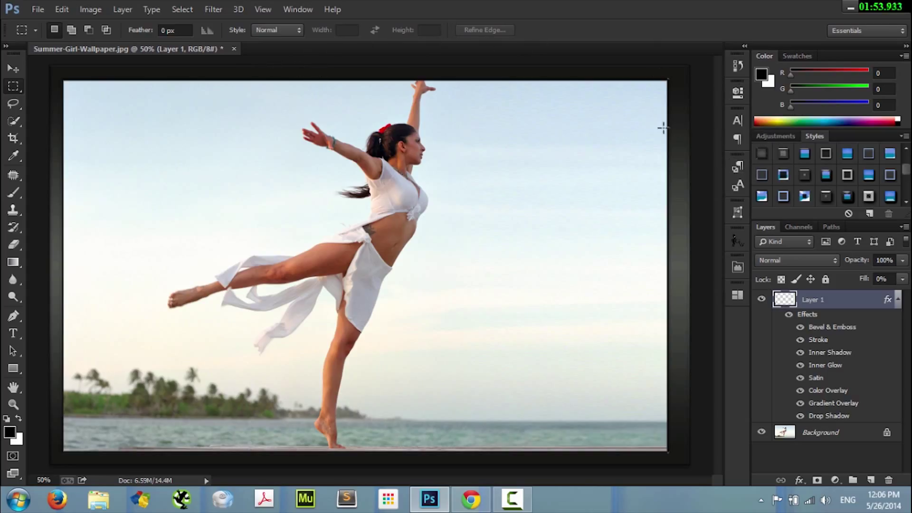
{"action": "scroll", "coordinate": [809, 157], "scroll_direction": "down", "scroll_amount": 3}
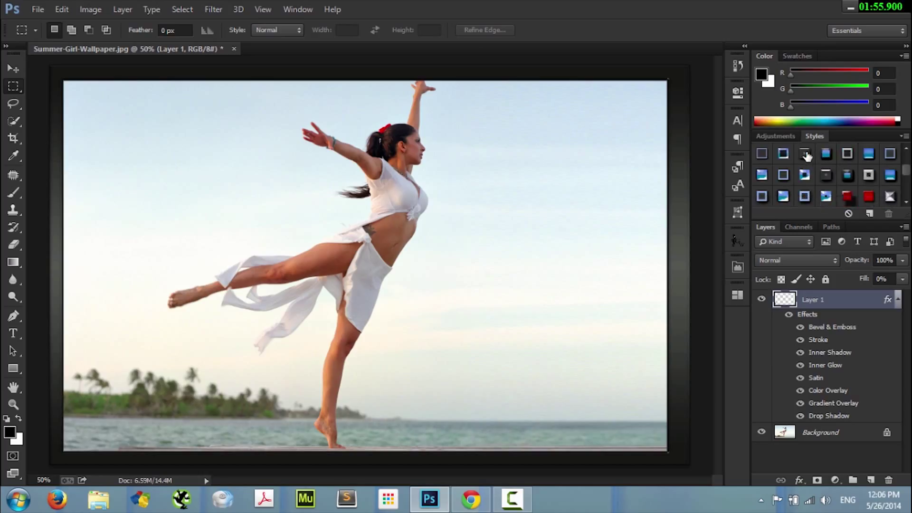
{"action": "scroll", "coordinate": [806, 155], "scroll_direction": "down", "scroll_amount": 2}
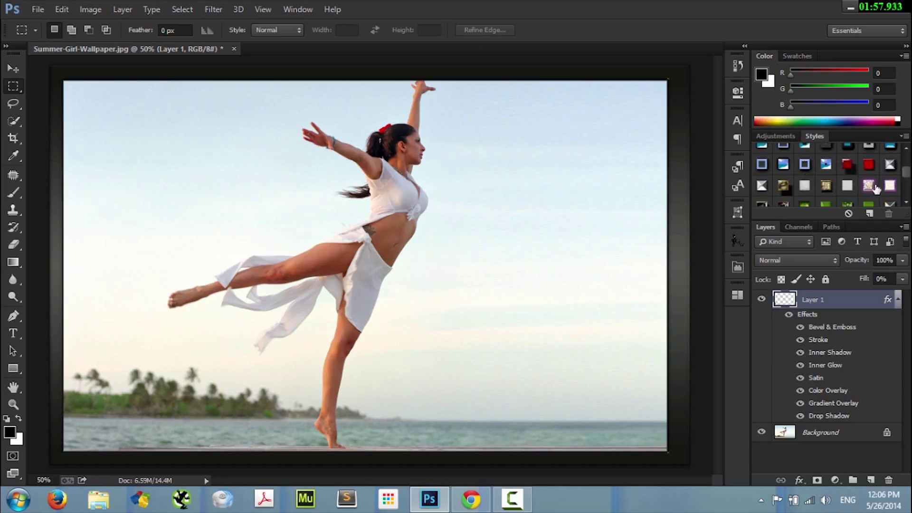
Step: Try cream, frosted, yellow, grey and white border presets, settling on a thin dark frame
{"action": "left_click", "coordinate": [890, 189]}
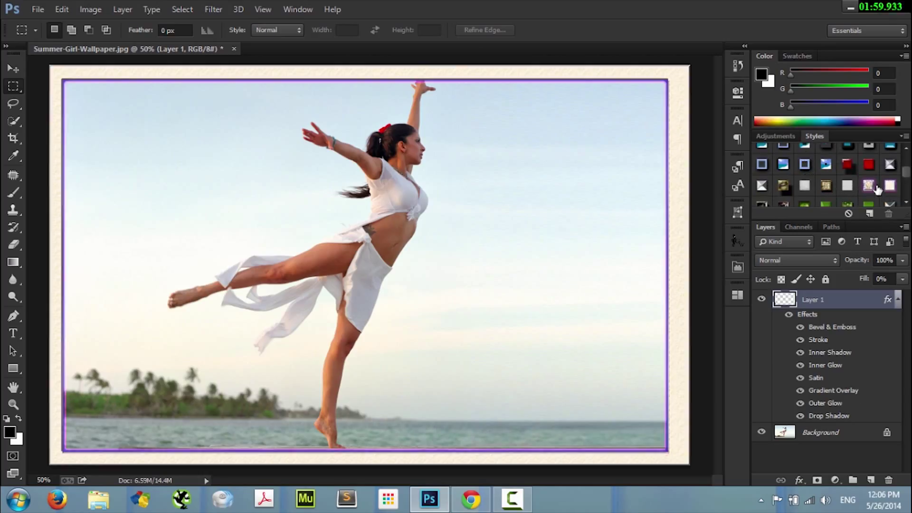
{"action": "scroll", "coordinate": [841, 171], "scroll_direction": "up", "scroll_amount": 5}
{"action": "scroll", "coordinate": [805, 165], "scroll_direction": "up", "scroll_amount": 3}
{"action": "left_click", "coordinate": [804, 154]}
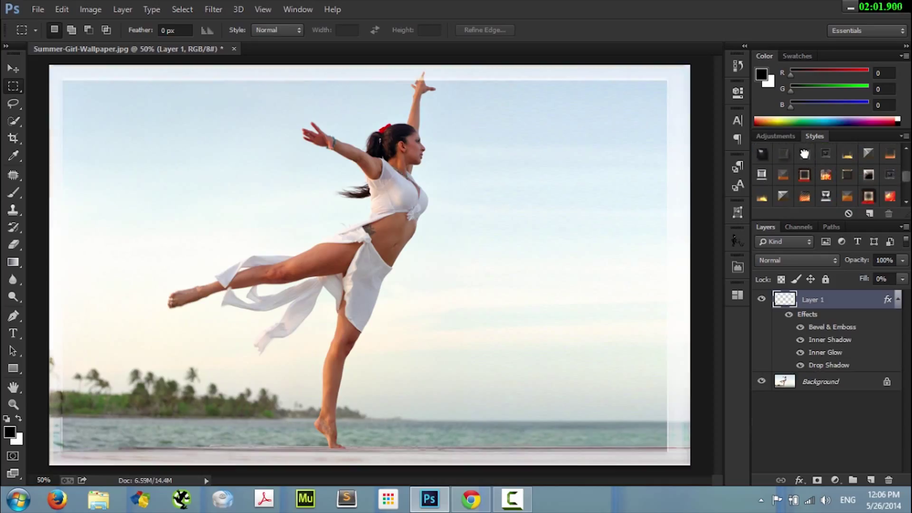
{"action": "scroll", "coordinate": [804, 157], "scroll_direction": "down", "scroll_amount": 3}
{"action": "left_click", "coordinate": [804, 165]}
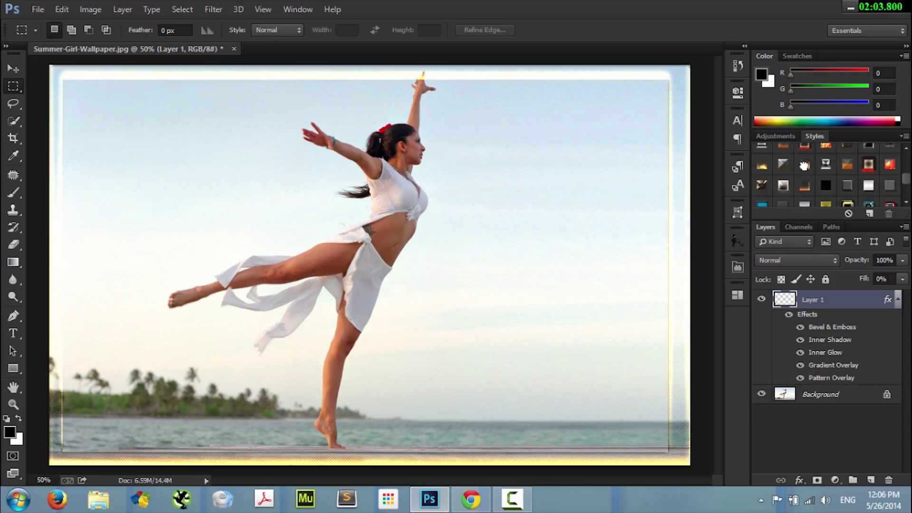
{"action": "scroll", "coordinate": [826, 171], "scroll_direction": "down", "scroll_amount": 3}
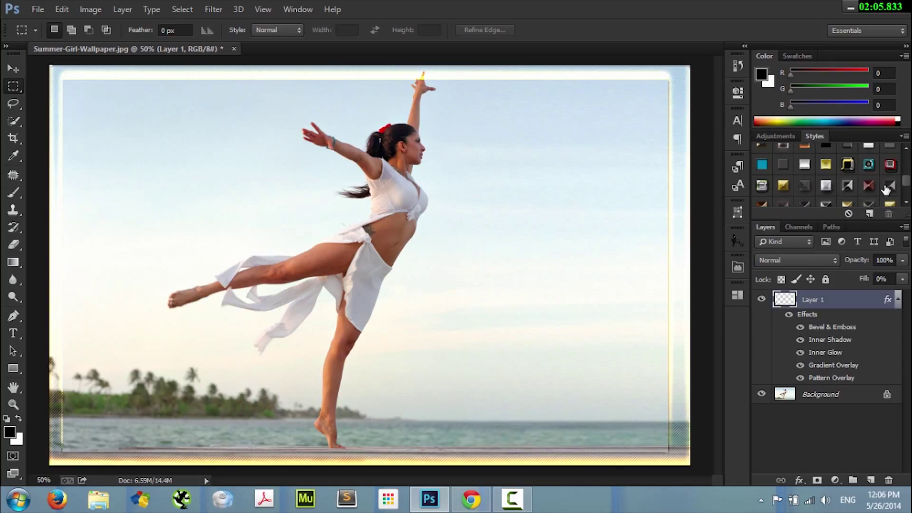
{"action": "left_click", "coordinate": [888, 187]}
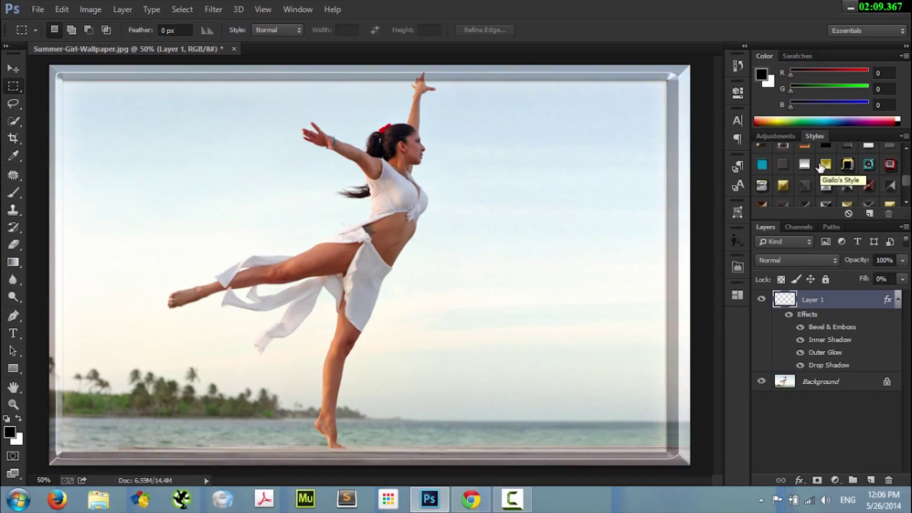
{"action": "scroll", "coordinate": [819, 171], "scroll_direction": "down", "scroll_amount": 3}
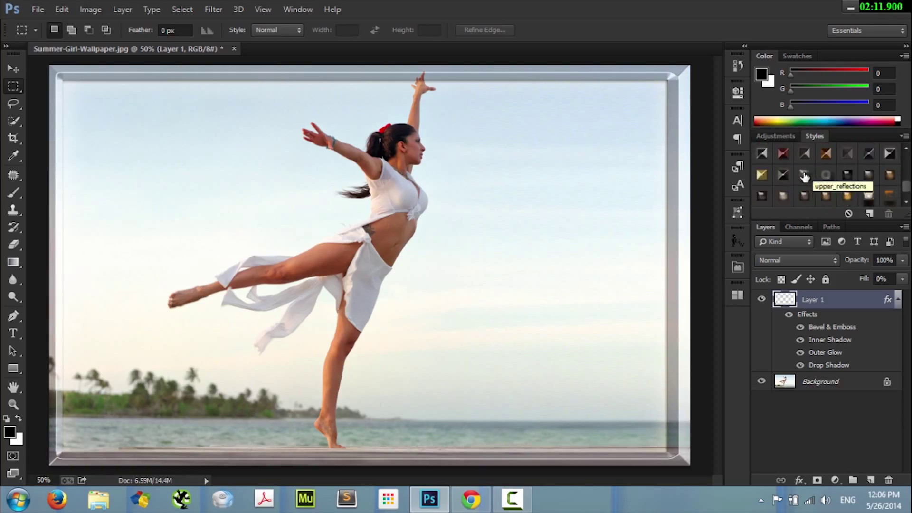
{"action": "left_click", "coordinate": [804, 175]}
{"action": "scroll", "coordinate": [804, 174], "scroll_direction": "down", "scroll_amount": 2}
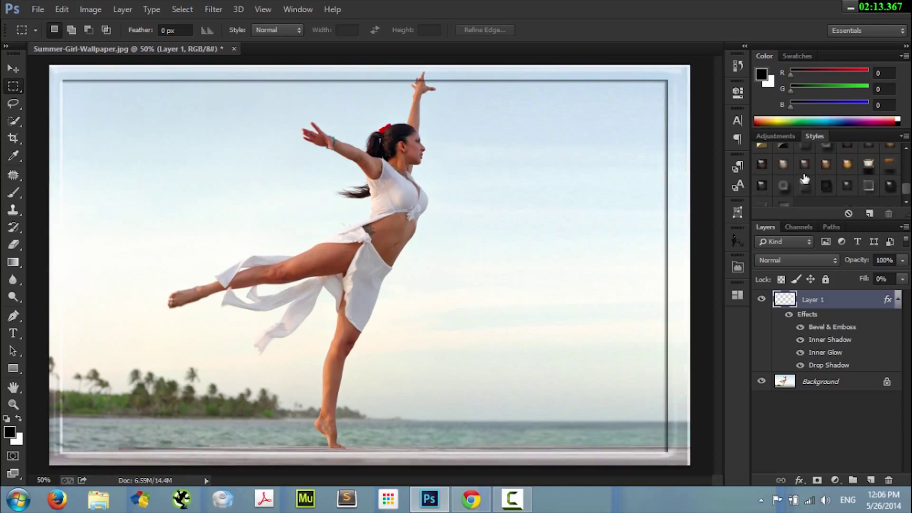
{"action": "left_click", "coordinate": [823, 188]}
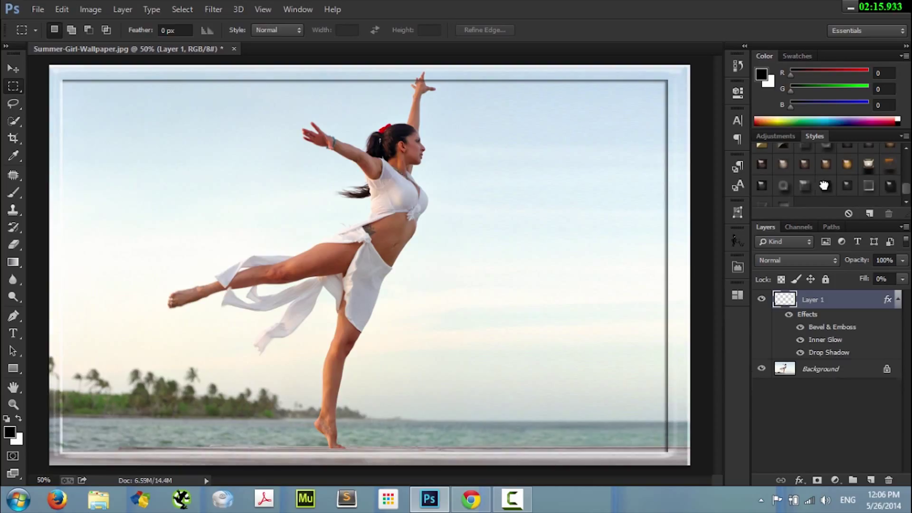